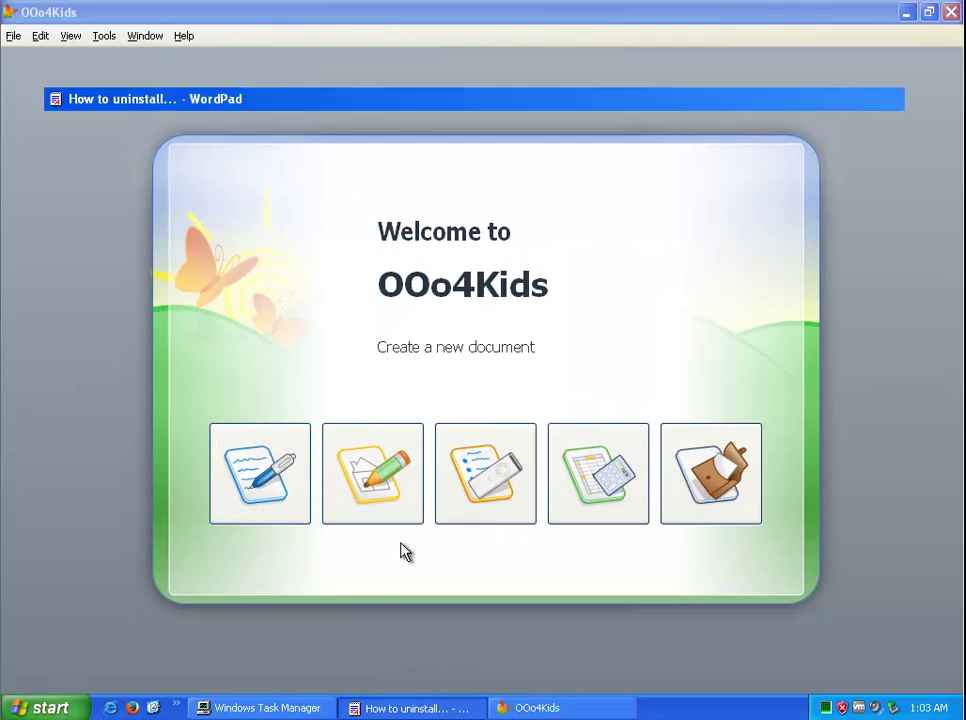
Read through the introduction, removal steps and both notes in the WordPad instructions document
left_click_drag(75, 239, 17, 170)
left_click_drag(264, 390, 17, 292)
left_click_drag(272, 521, 86, 453)
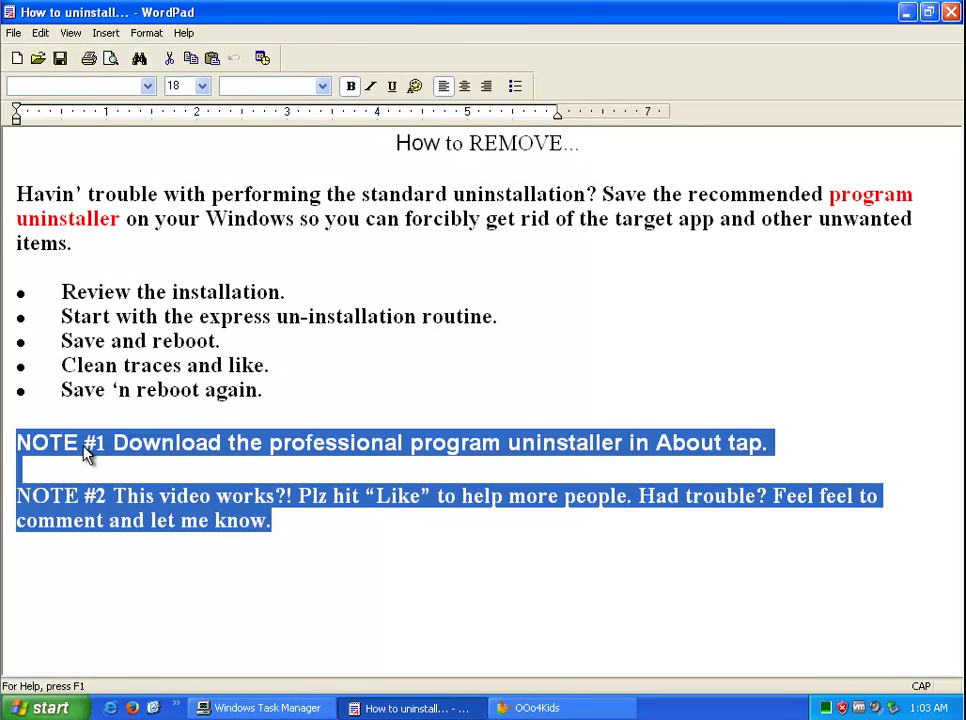
left_click(85, 447)
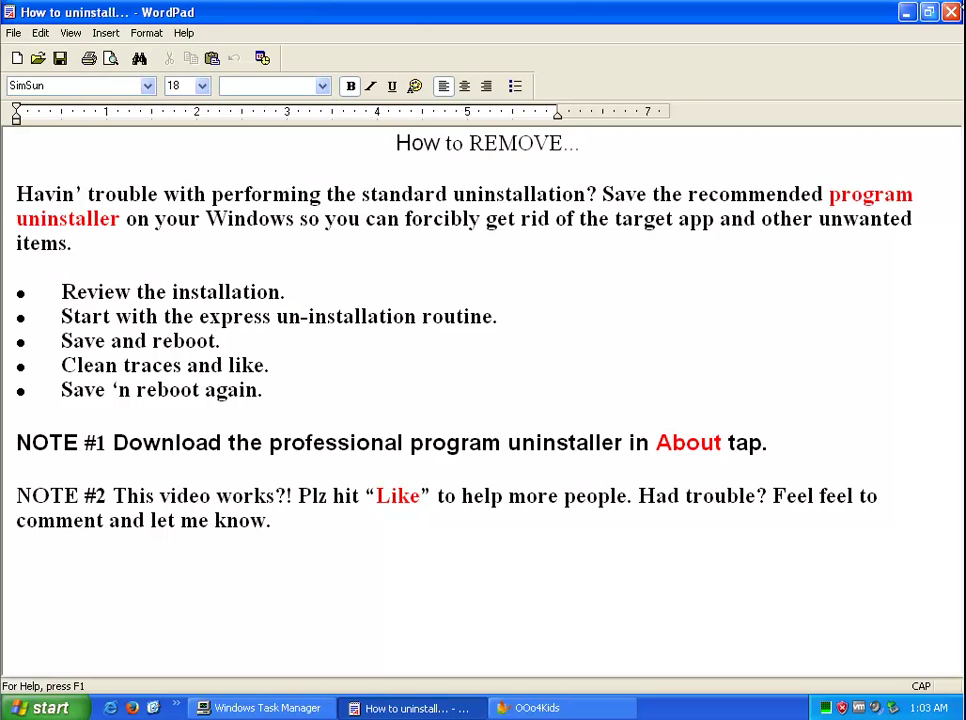
Close the WordPad instructions document and the OOo4Kids program
left_click(910, 12)
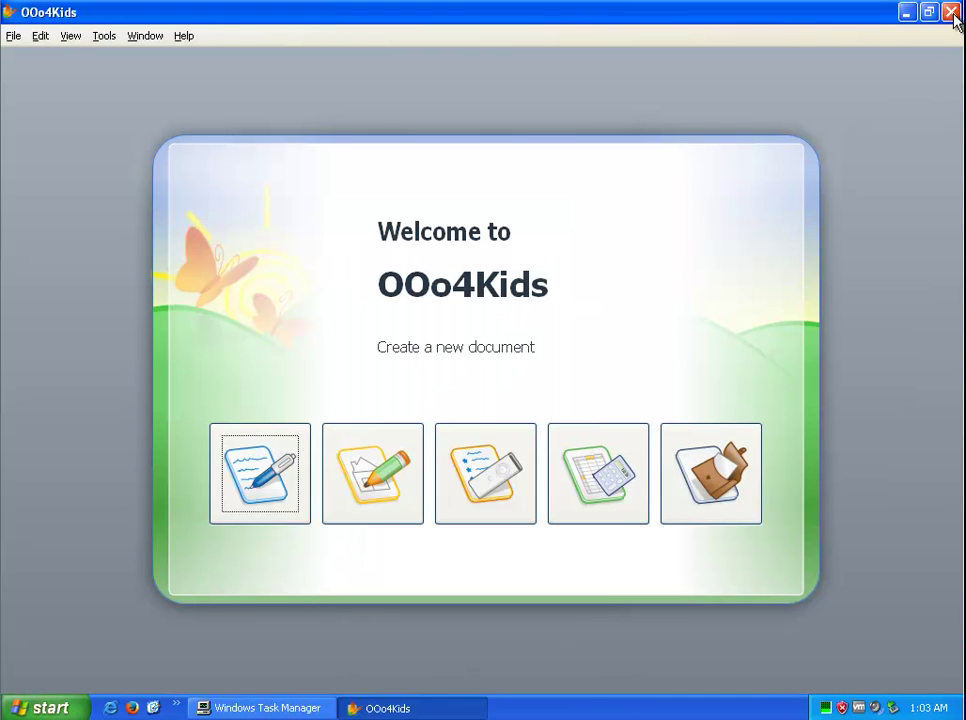
left_click(951, 12)
Find the target folder of the OOo4Kids 0.6 desktop shortcut from its properties, and view its contents as icons in a maximized window
right_click(33, 570)
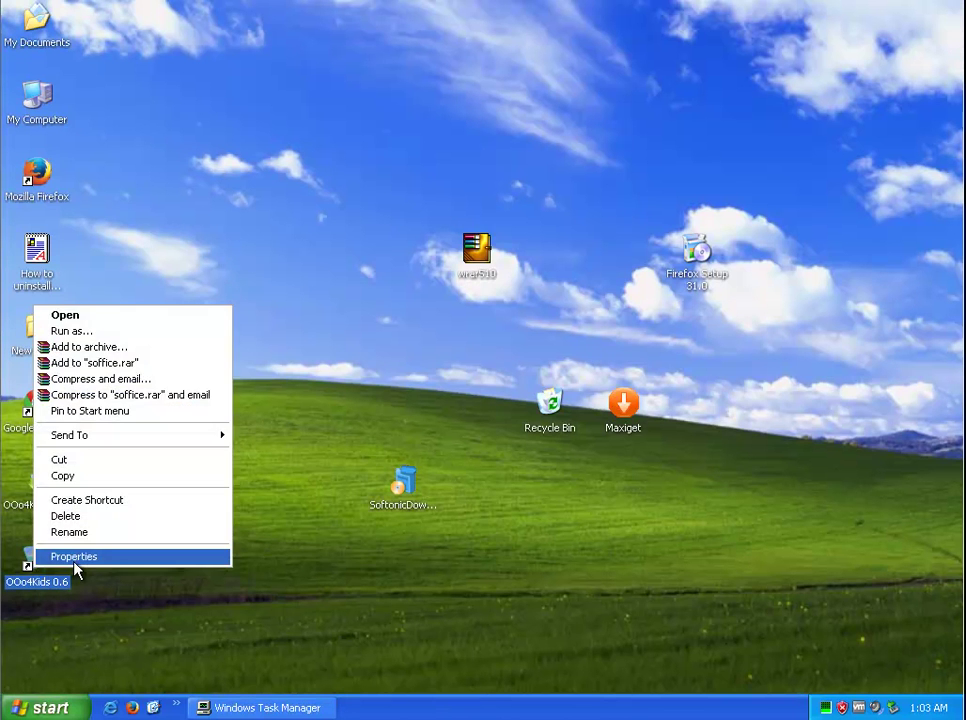
left_click(40, 557)
left_click(130, 537)
left_click(446, 201)
left_click(460, 258)
double_click(571, 148)
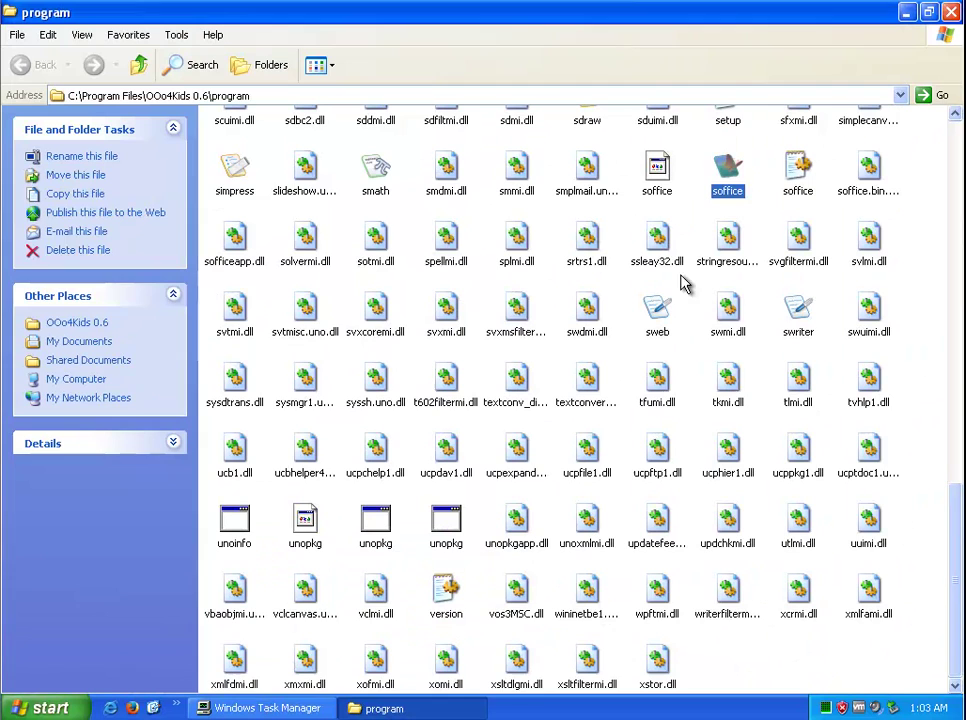
left_click(759, 647)
scroll(762, 640, "up", 15)
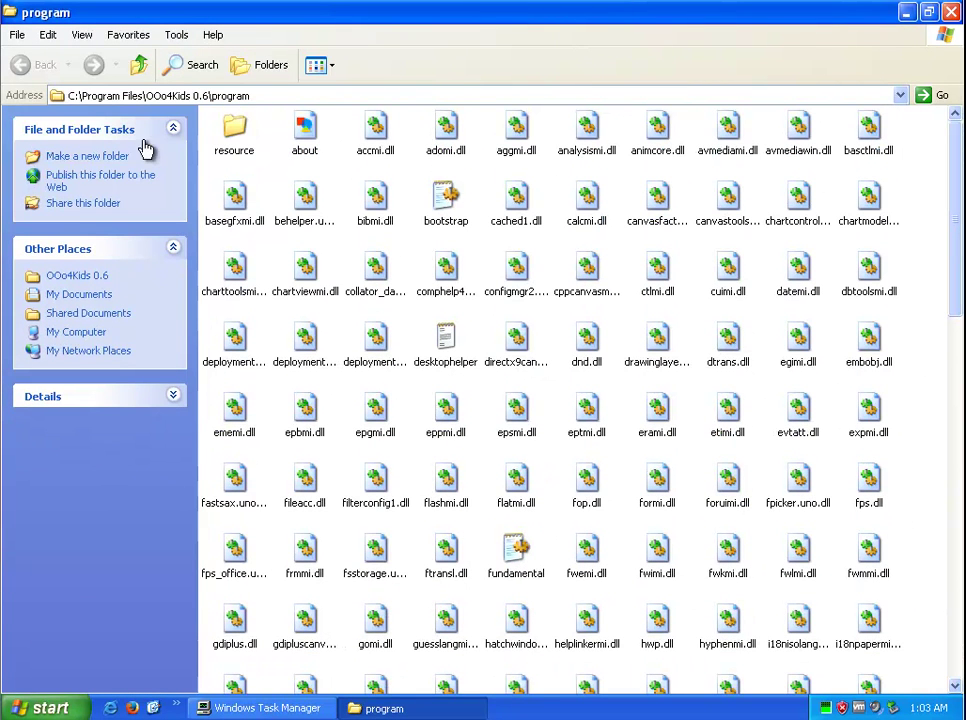
Copy the name OOo4Kids from the program folder's address path
left_click(194, 96)
left_click(194, 96)
left_click_drag(194, 96, 148, 96)
right_click(158, 96)
left_click(188, 146)
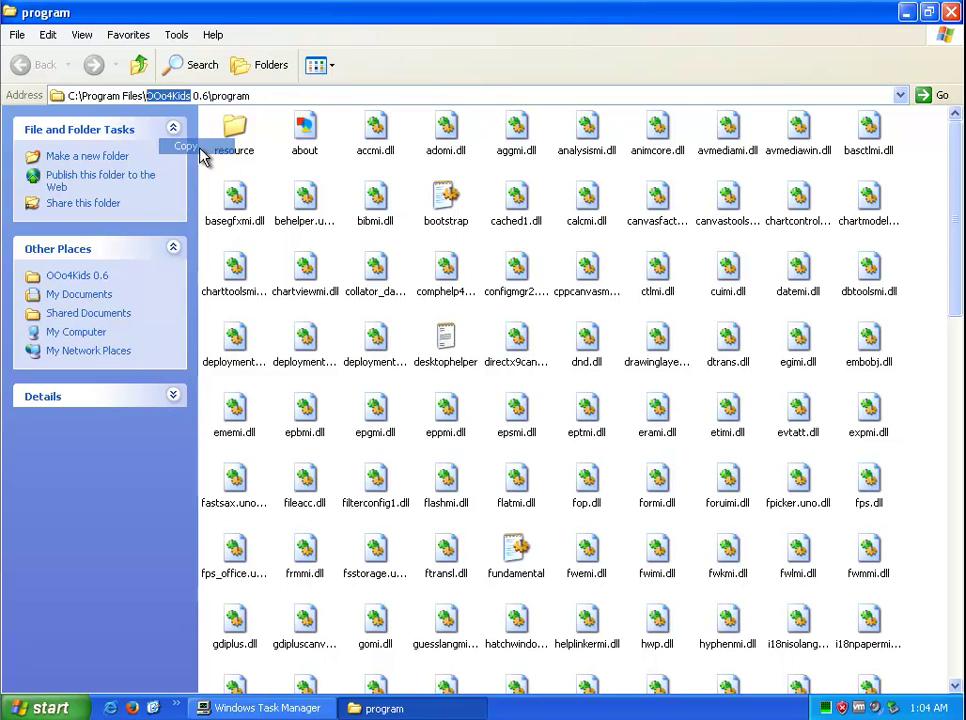
Review the OOo4Kids 0.6 entries among all programs, and open Add or Remove Programs from Control Panel
key("super")
left_click(127, 643)
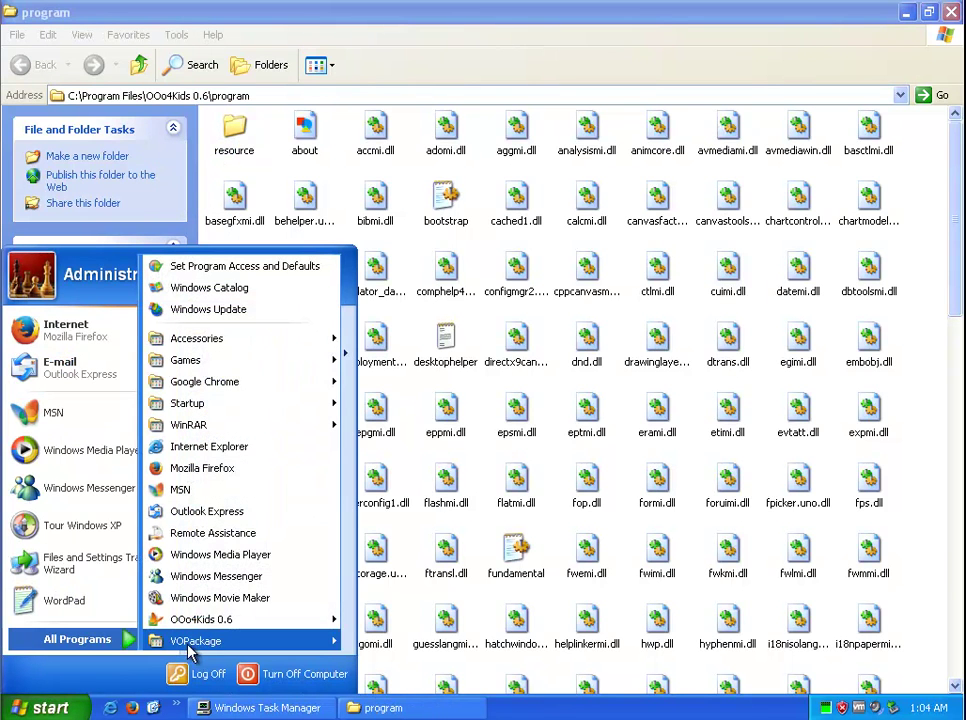
mouse_move(342, 628)
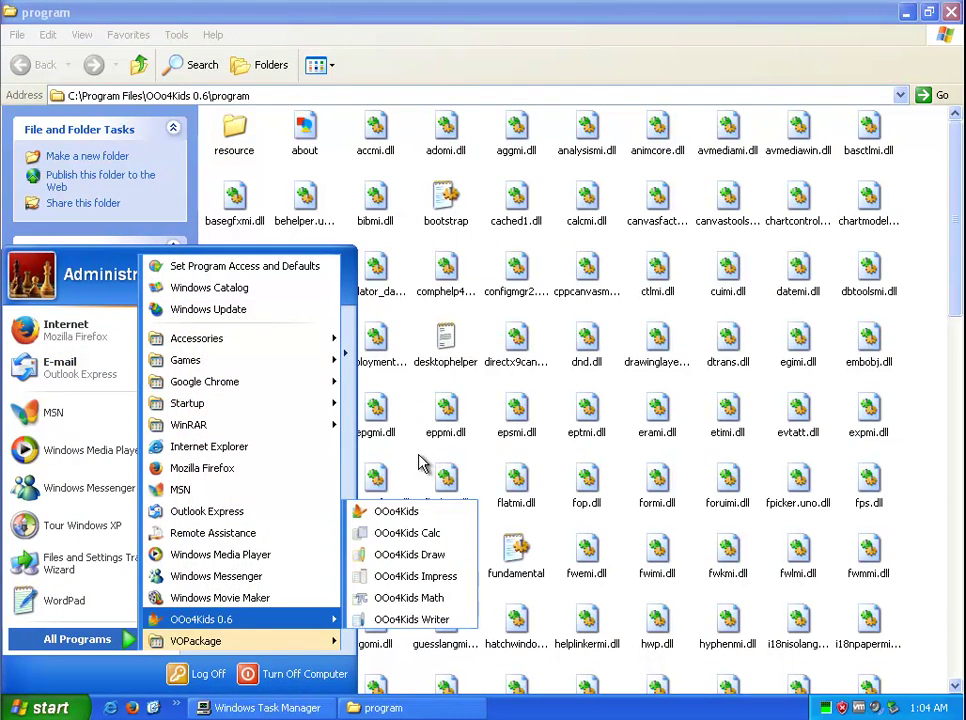
left_click(237, 474)
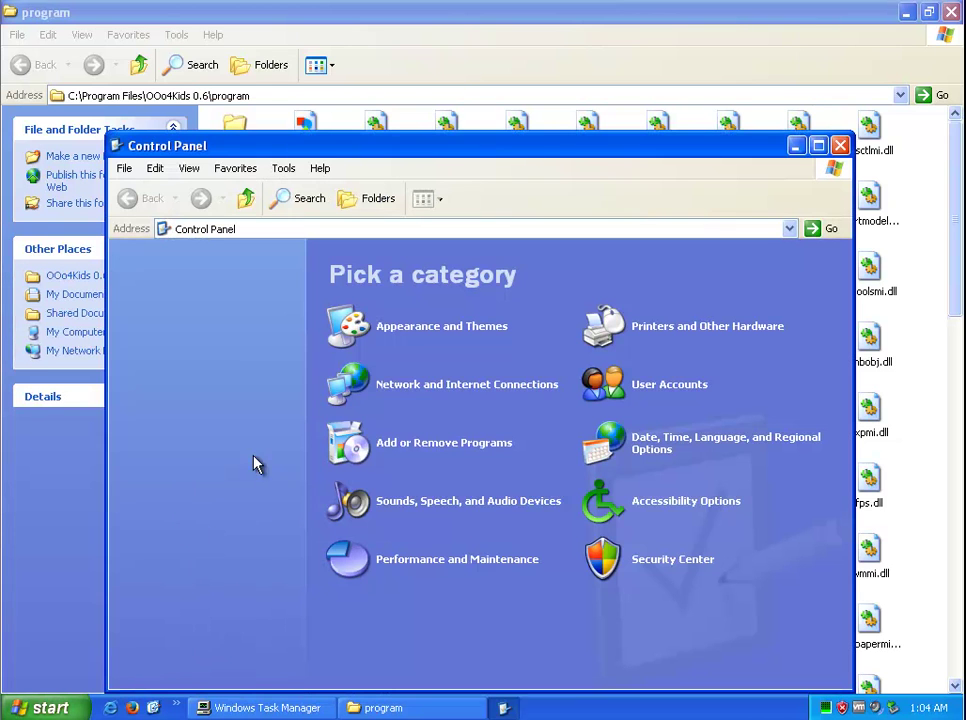
left_click(405, 444)
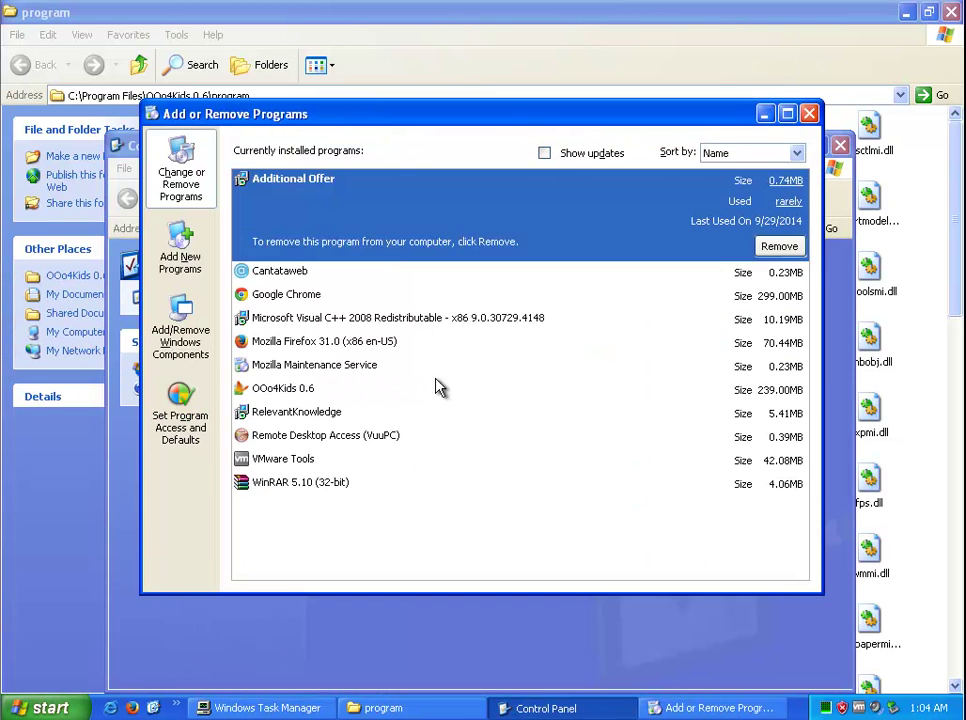
View the support information for OOo4Kids 0.6 in the installed programs list and close it
left_click(336, 393)
left_click(351, 344)
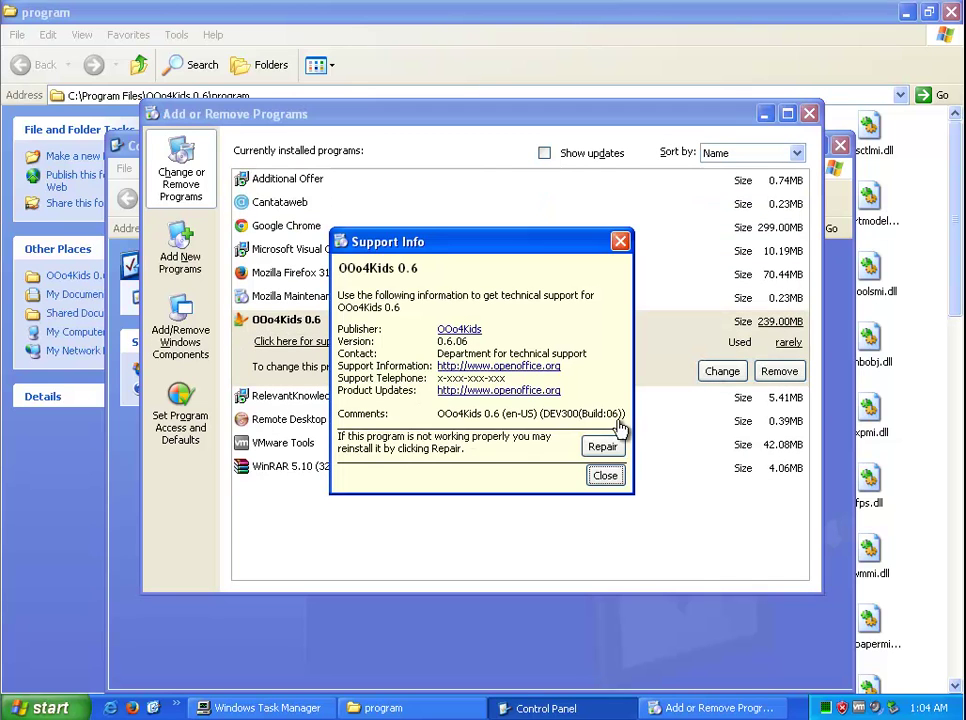
left_click(607, 477)
Remove OOo4Kids 0.6 from the computer and confirm the uninstallation
left_click(780, 371)
left_click_drag(492, 328, 432, 414)
left_click(383, 483)
left_click_drag(496, 289, 425, 399)
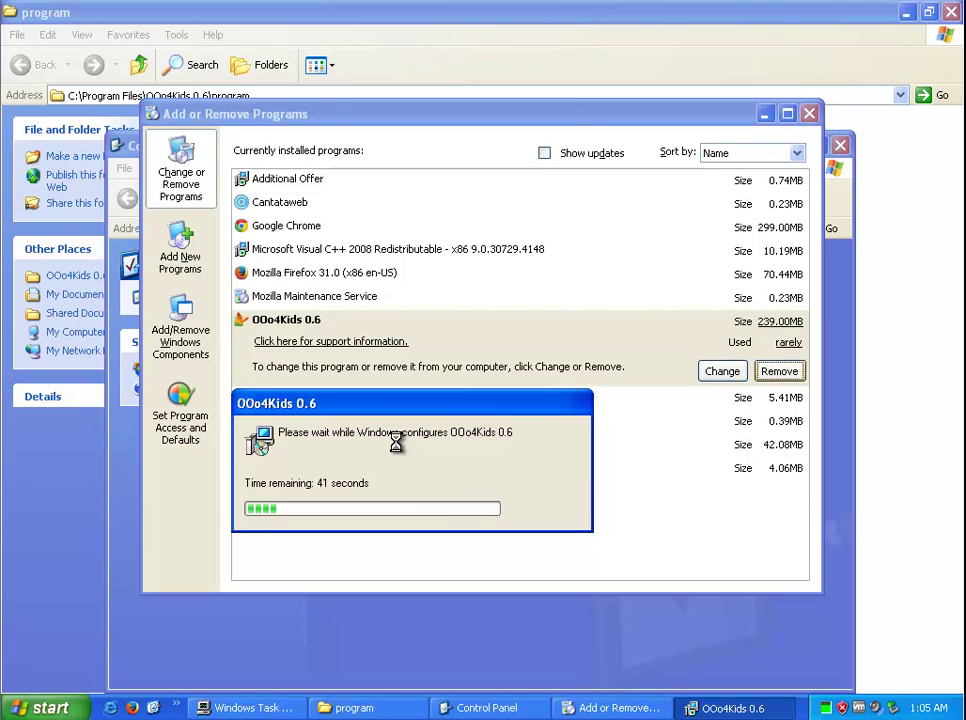
Close the program folder and Control Panel windows, and close Add or Remove Programs once the uninstallation has finished
right_click(391, 709)
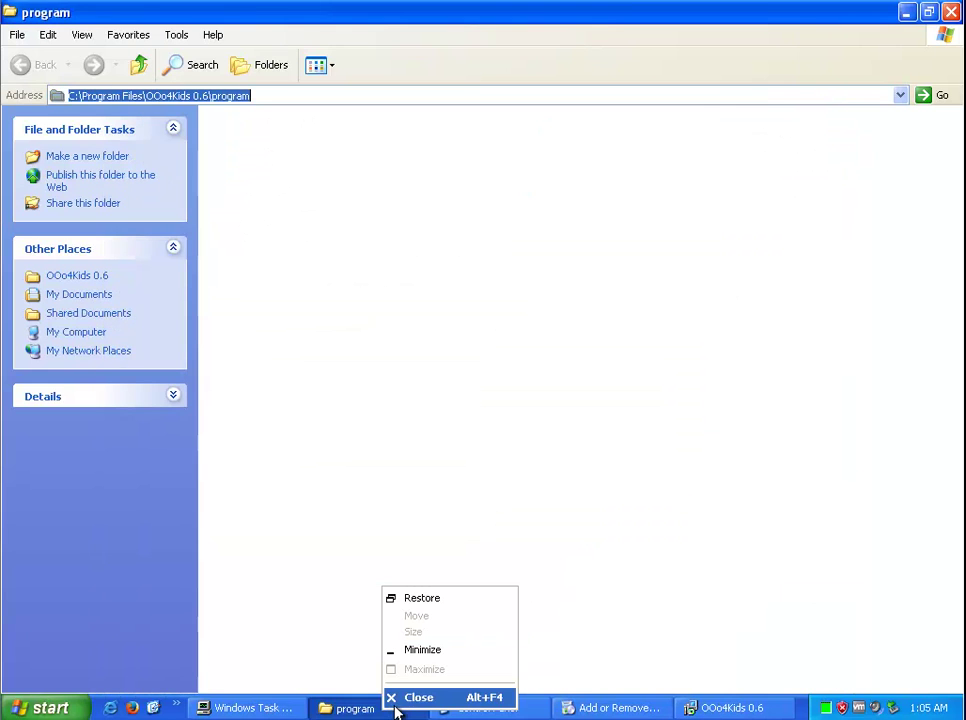
left_click(400, 697)
right_click(423, 716)
left_click(440, 697)
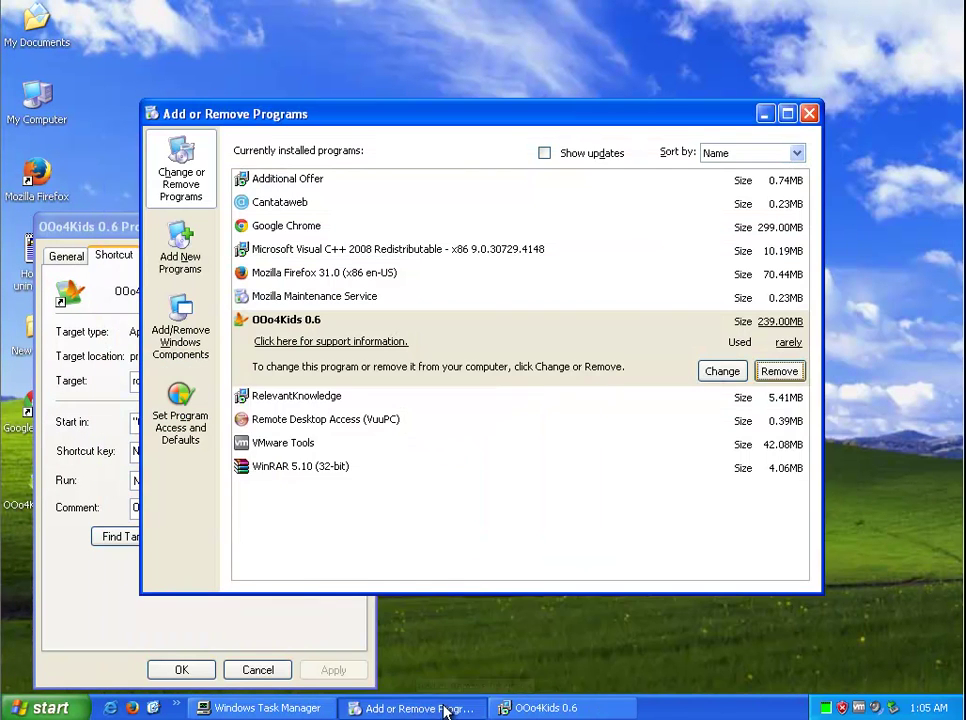
left_click(513, 707)
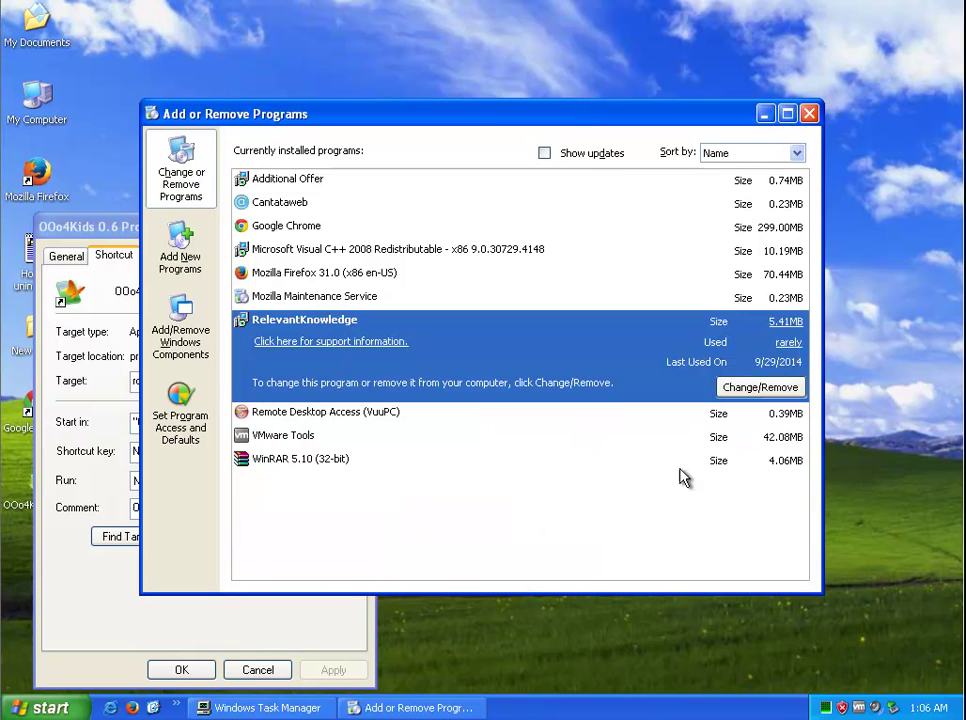
left_click(809, 113)
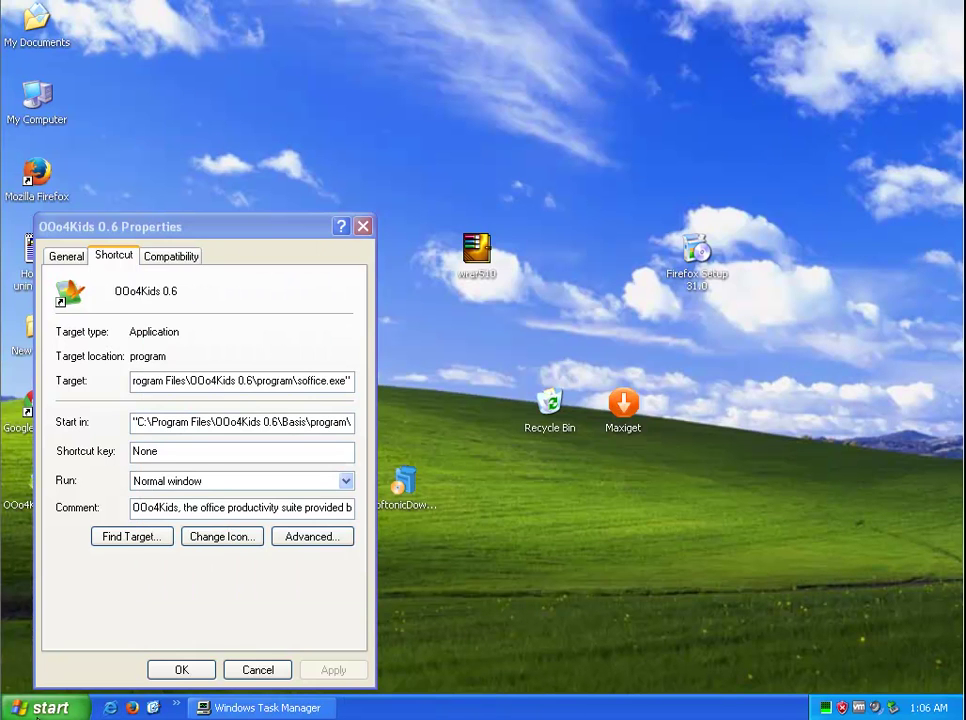
left_click(40, 708)
left_click(258, 676)
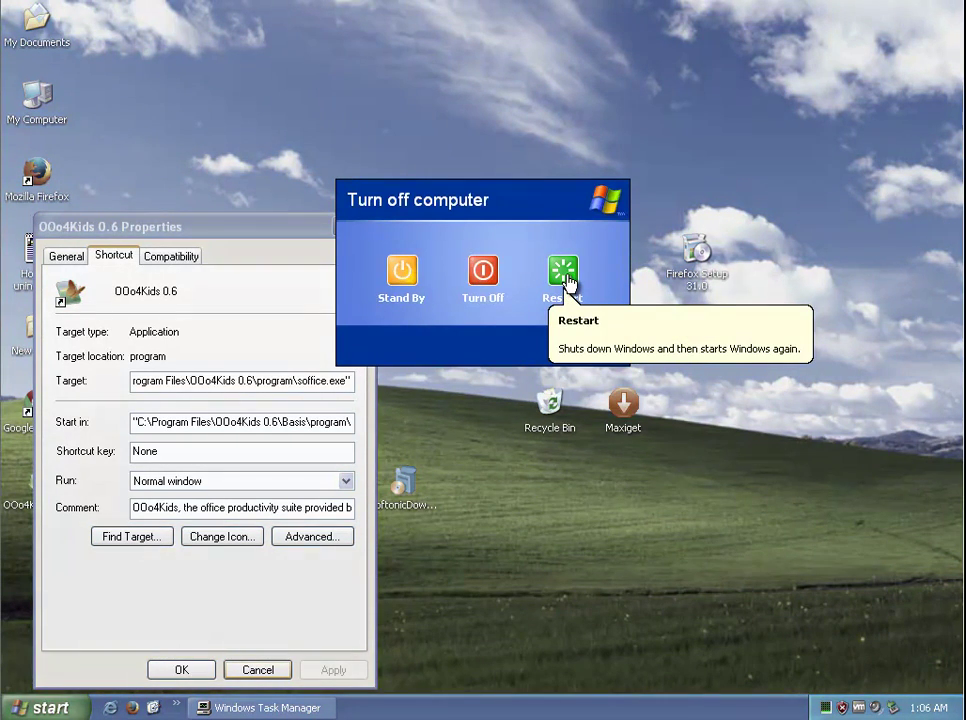
left_click(594, 345)
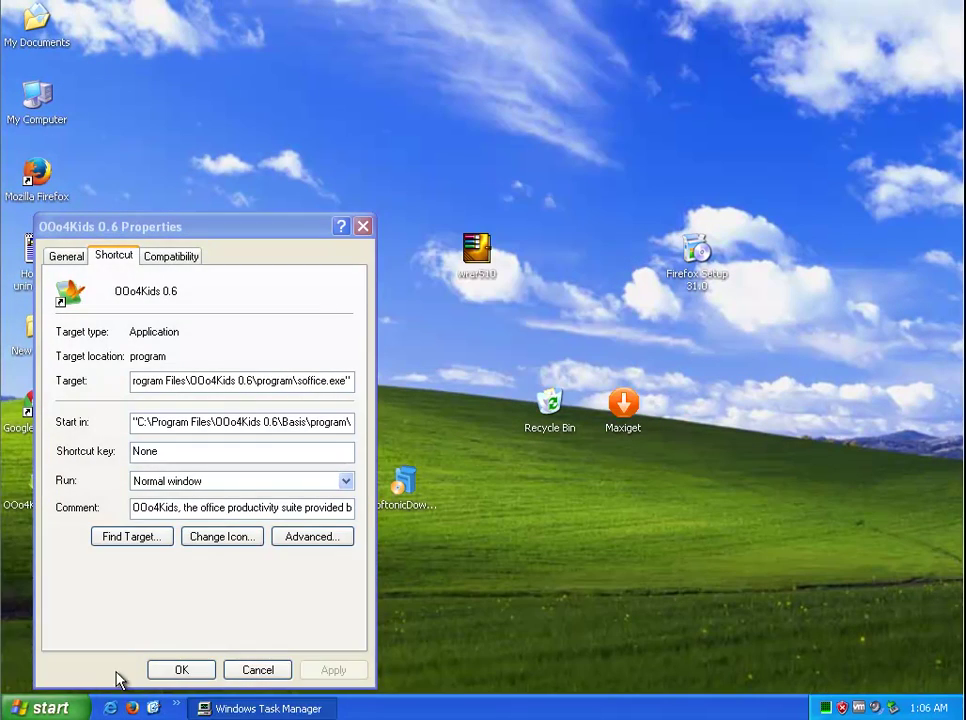
Open a search of all files and folders and enter OOo4Kids as the file name
key("super")
left_click(322, 600)
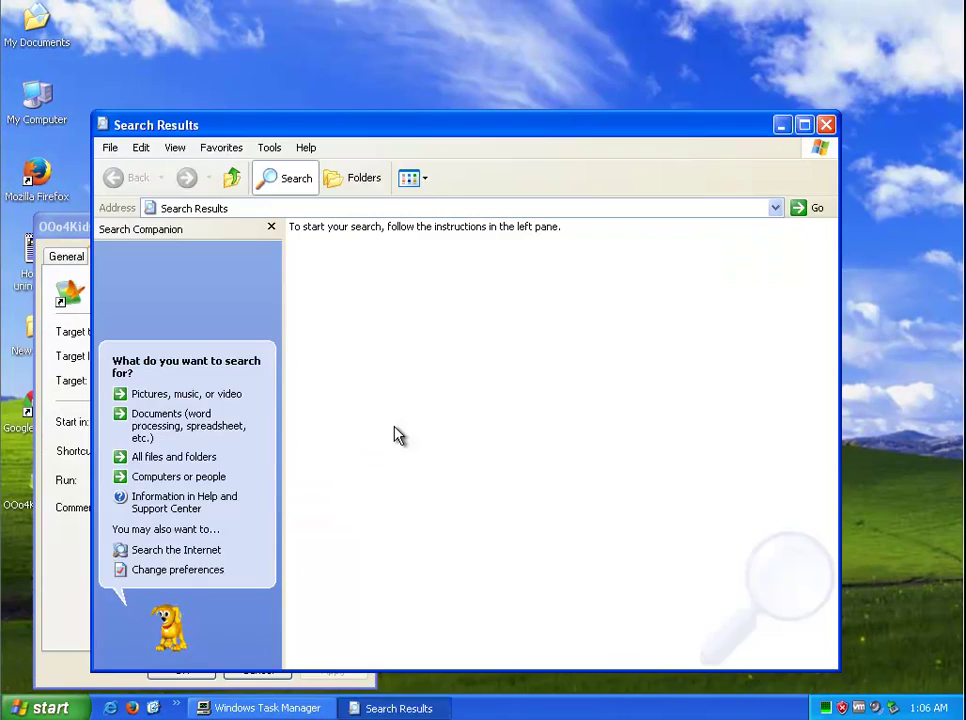
left_click(172, 457)
right_click(147, 367)
left_click(188, 436)
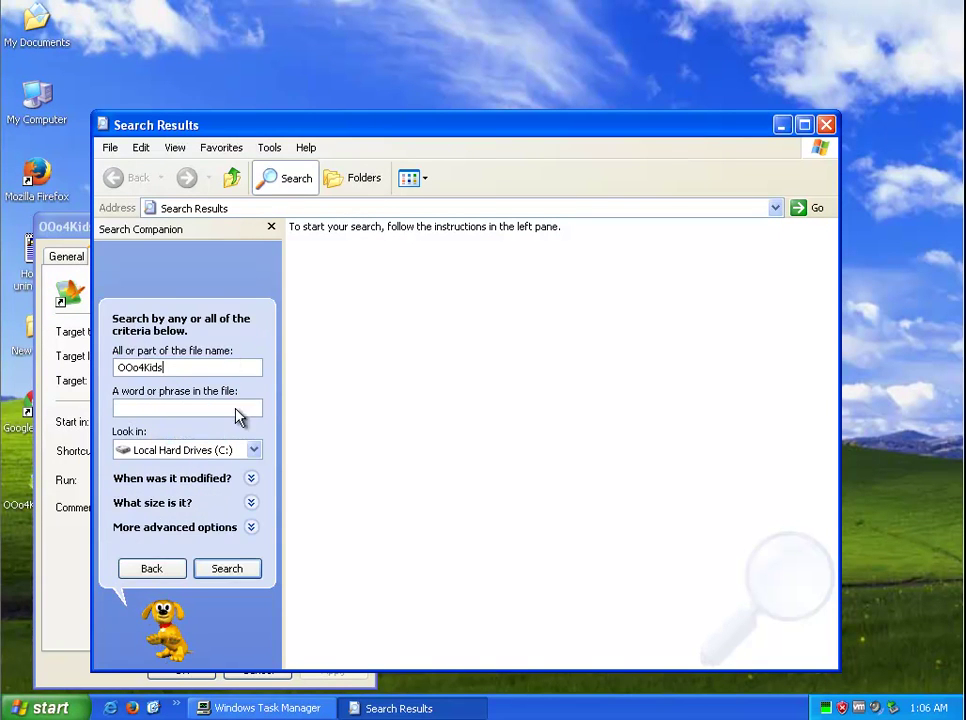
Check the advanced search options, set the search location to My Computer, and start the search
left_click(251, 527)
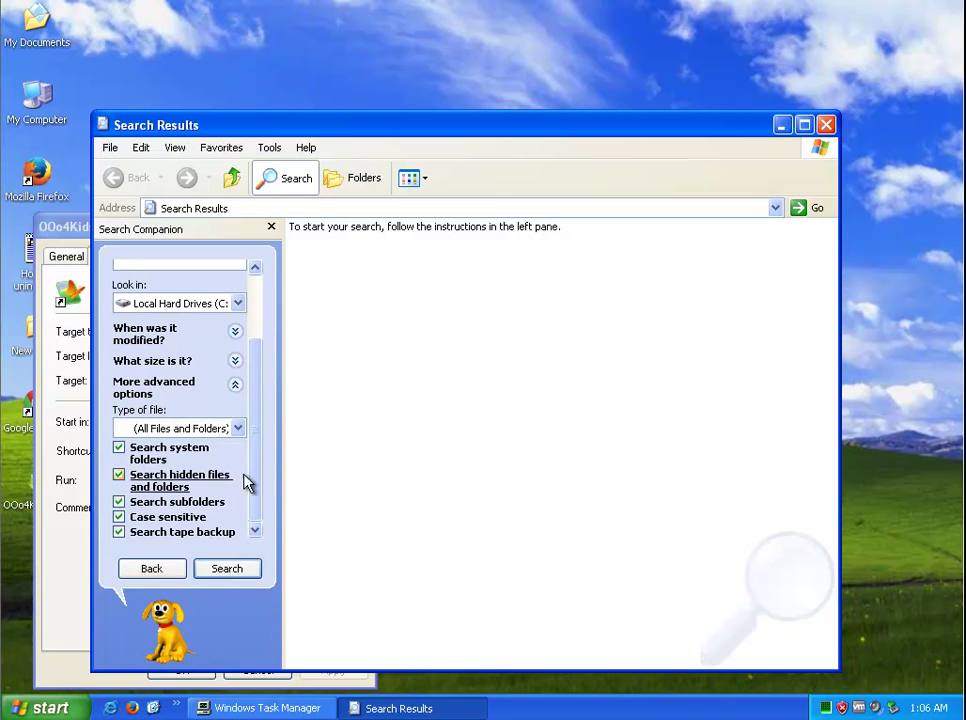
left_click(236, 388)
left_click(253, 450)
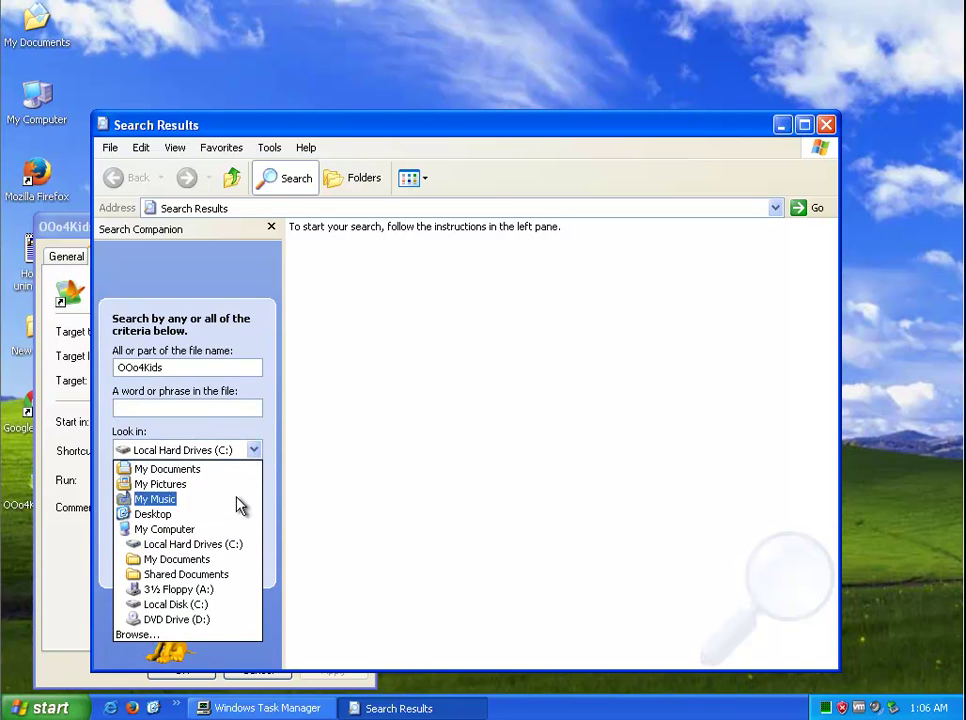
left_click(225, 530)
left_click(236, 574)
Open the Registry Editor with REGEDIT and search the whole registry from My Computer for OOo4Kids
key("super+r")
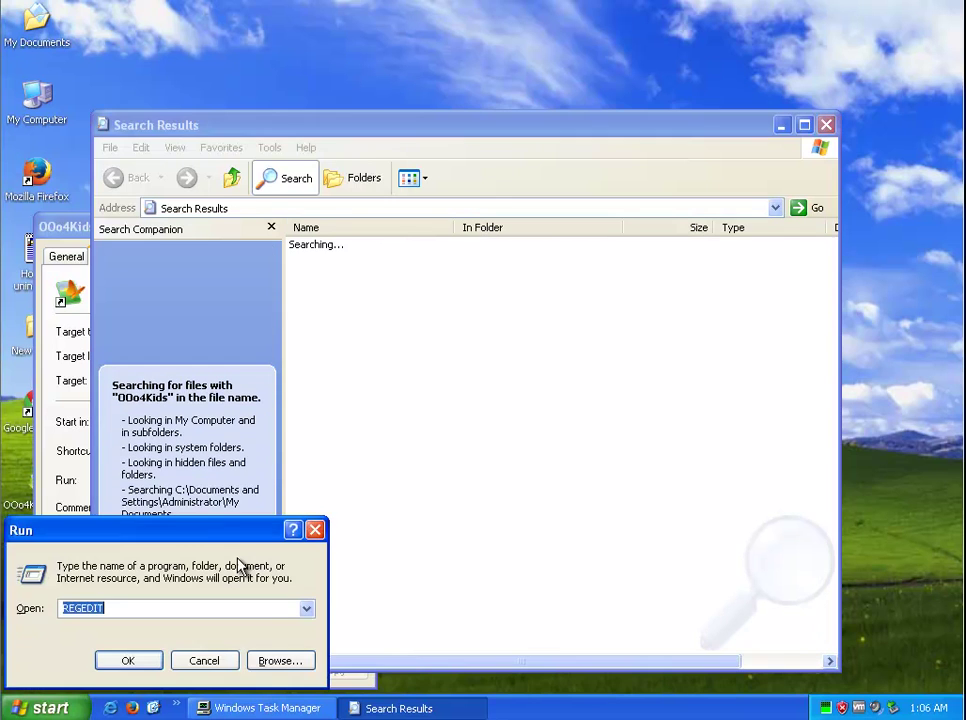
left_click(128, 660)
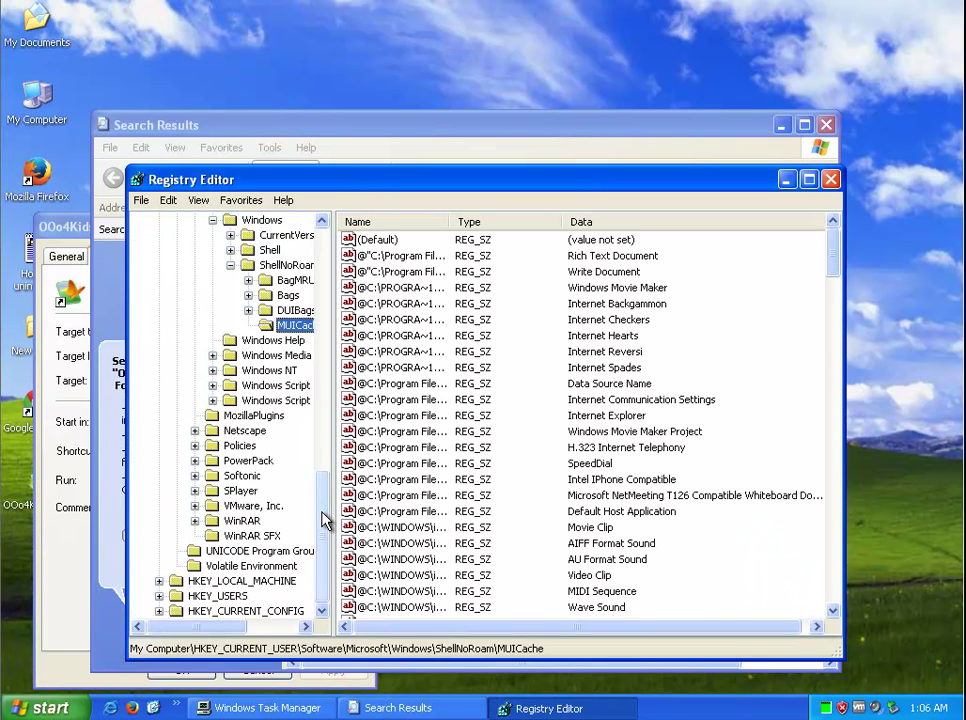
left_click_drag(323, 520, 352, 225)
left_click(203, 221)
key("ctrl+f")
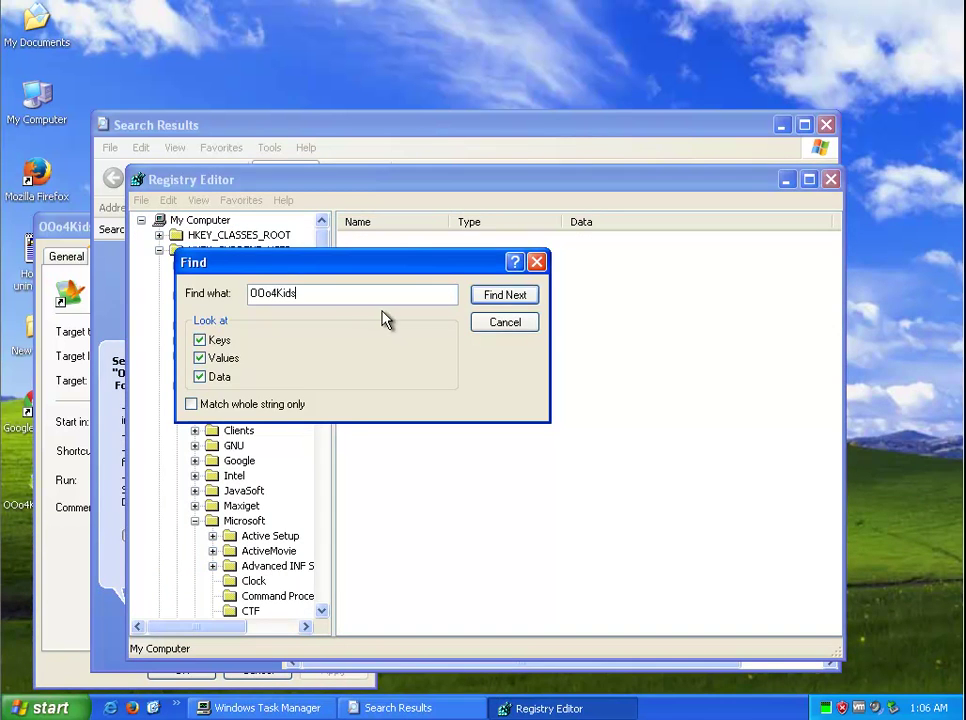
key("Return")
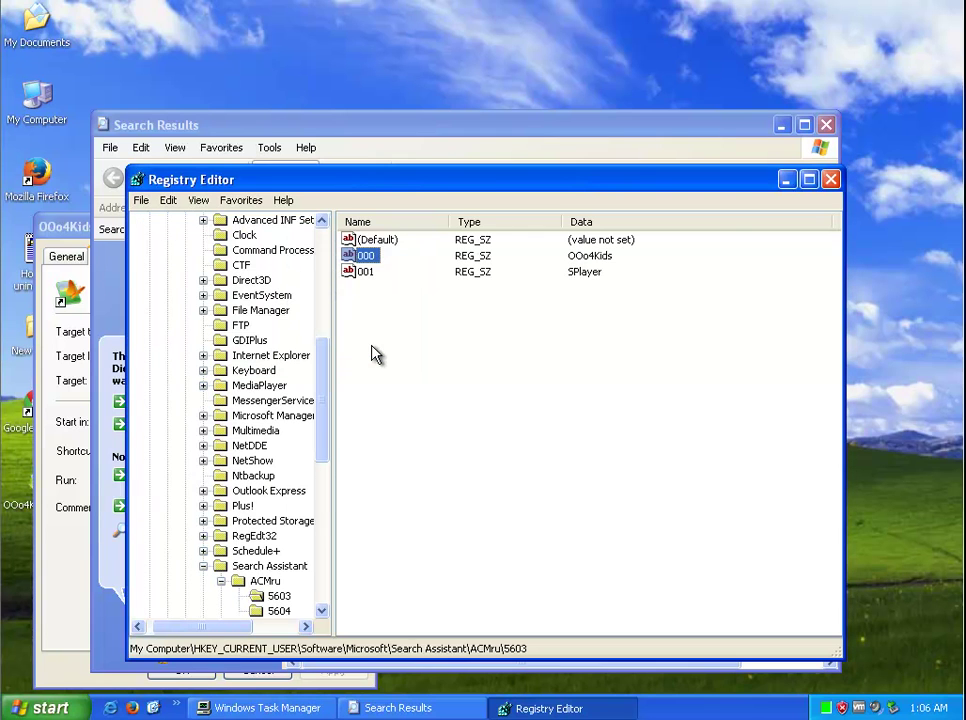
Delete the 000 value in the ACMru\5603 key, and find and delete the next OOo4Kids match under Start Menu2\Programs
key("Delete")
key("Return")
left_click(172, 203)
left_click(220, 391)
key("Delete")
key("Return")
Find the next OOo4Kids match in the registry and delete it
left_click(168, 200)
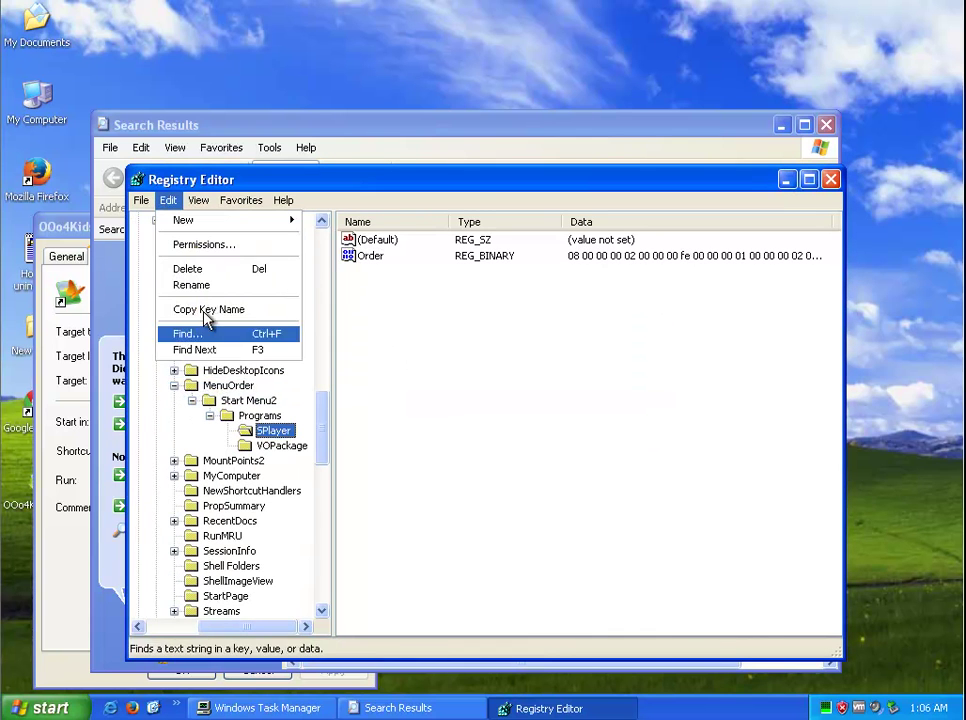
left_click(210, 350)
key("Delete")
left_click(444, 407)
Delete the OOo4Kids Calc value from the MUICache key and close the Registry Editor
left_click(168, 200)
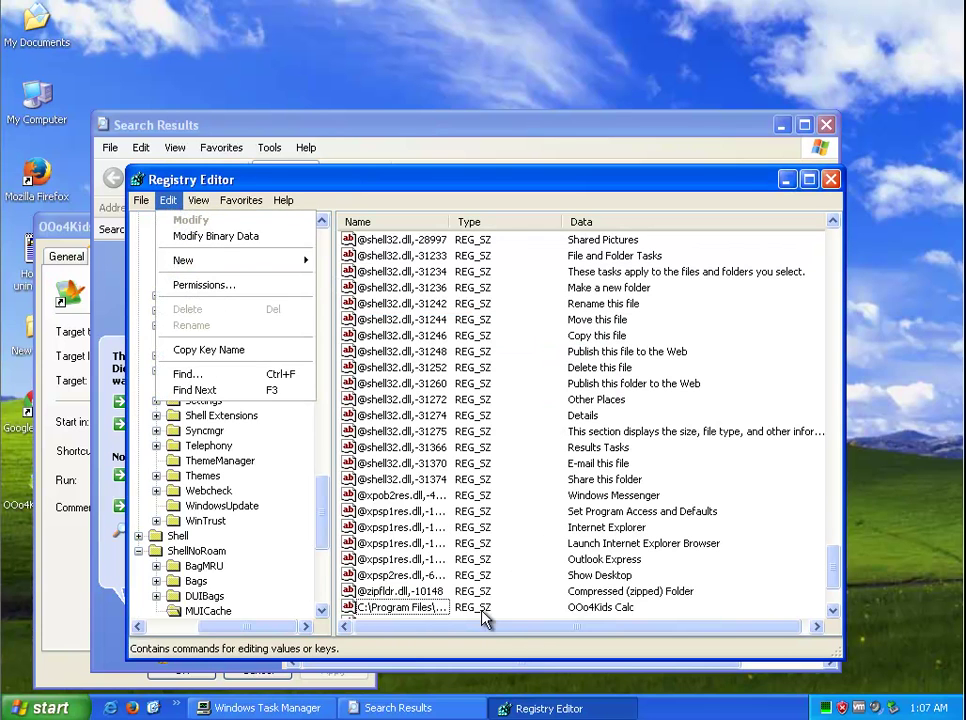
left_click(438, 608)
key("Delete")
left_click(444, 410)
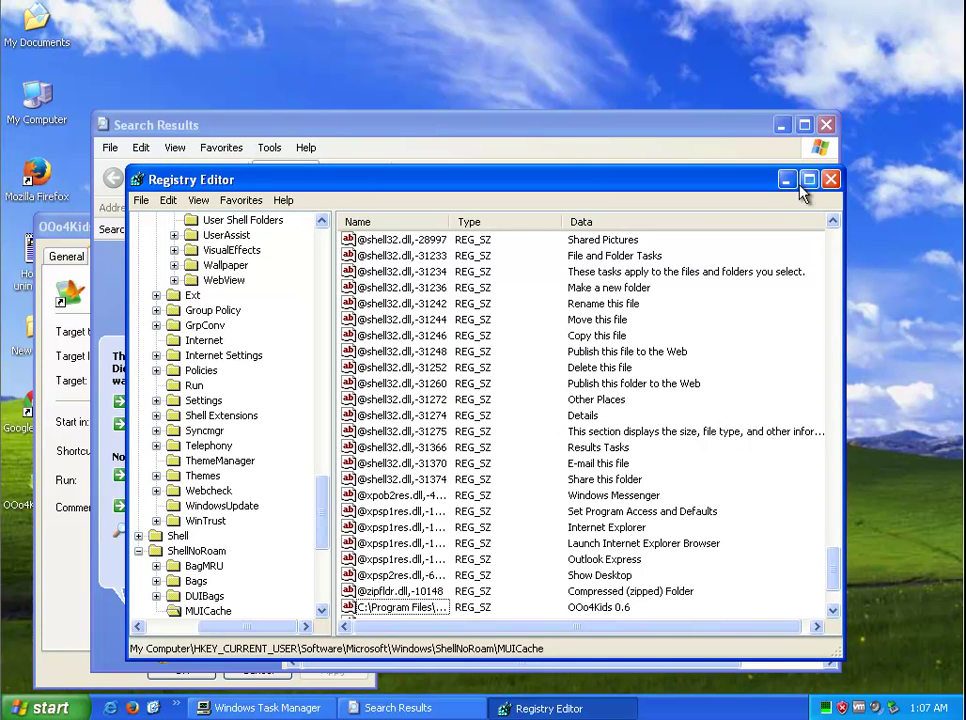
left_click(830, 179)
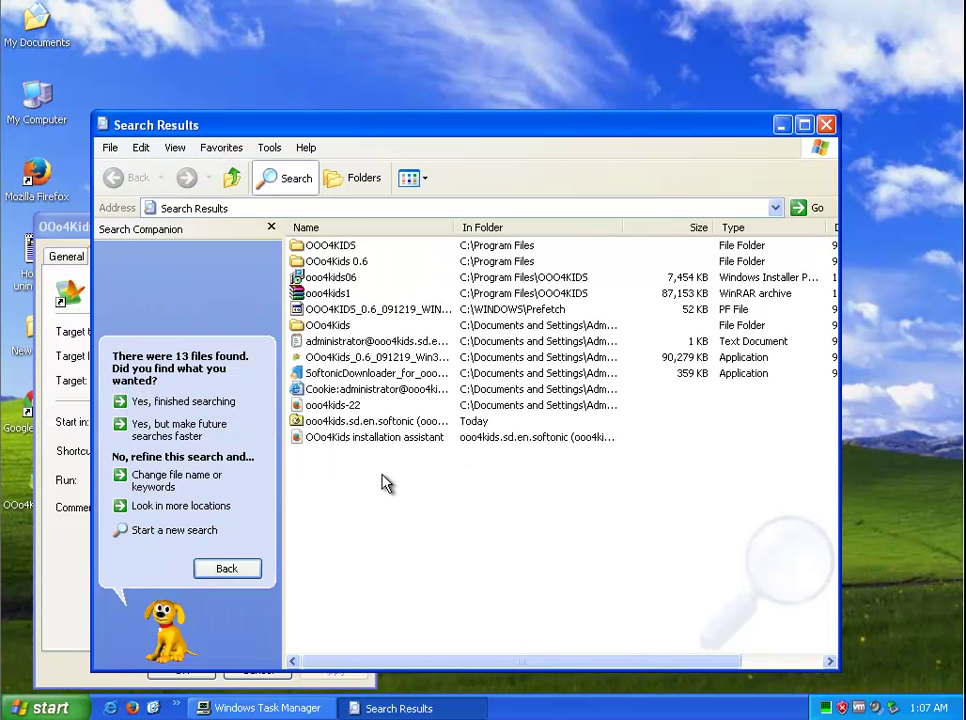
Select all the OOo4Kids search results, show them as thumbnails in a maximized window, and try to delete them
key("ctrl+a")
left_click(410, 178)
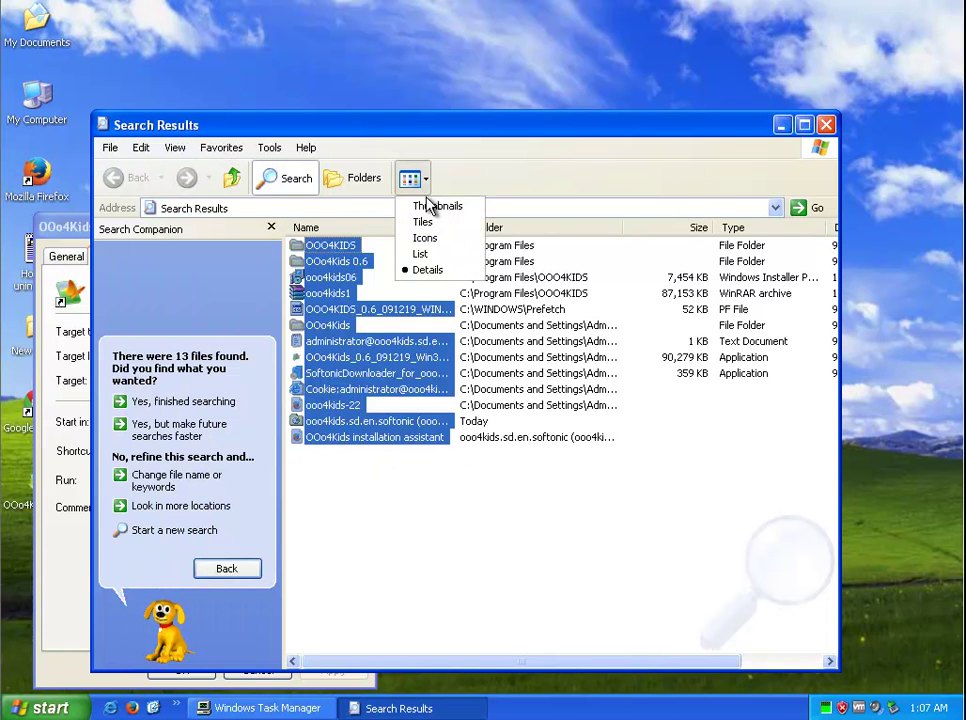
left_click(428, 205)
double_click(620, 133)
key("Delete")
left_click_drag(478, 332, 487, 401)
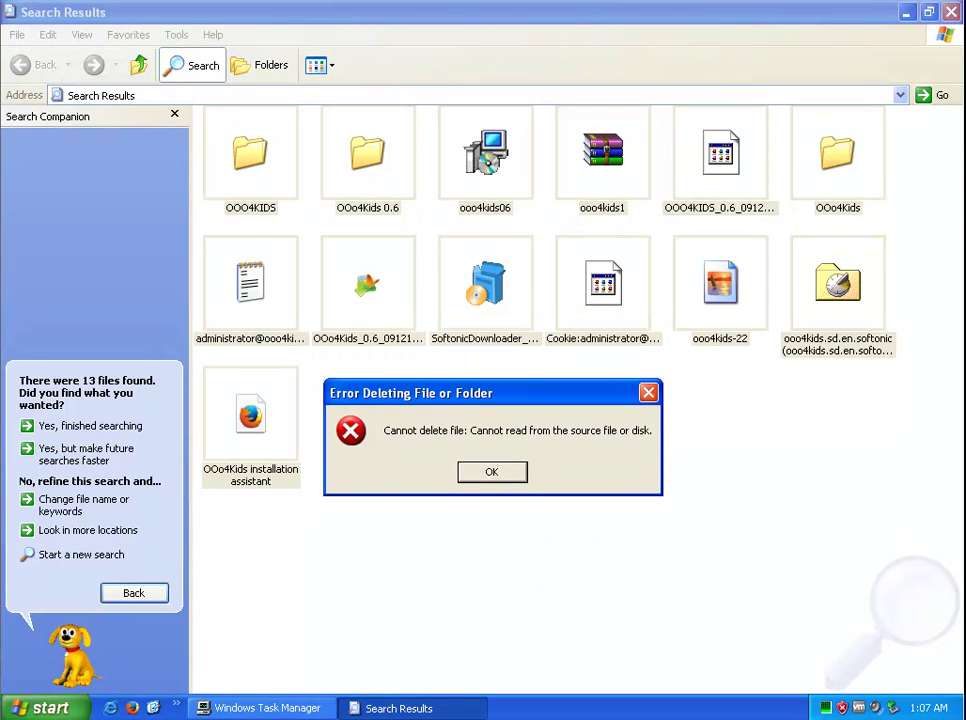